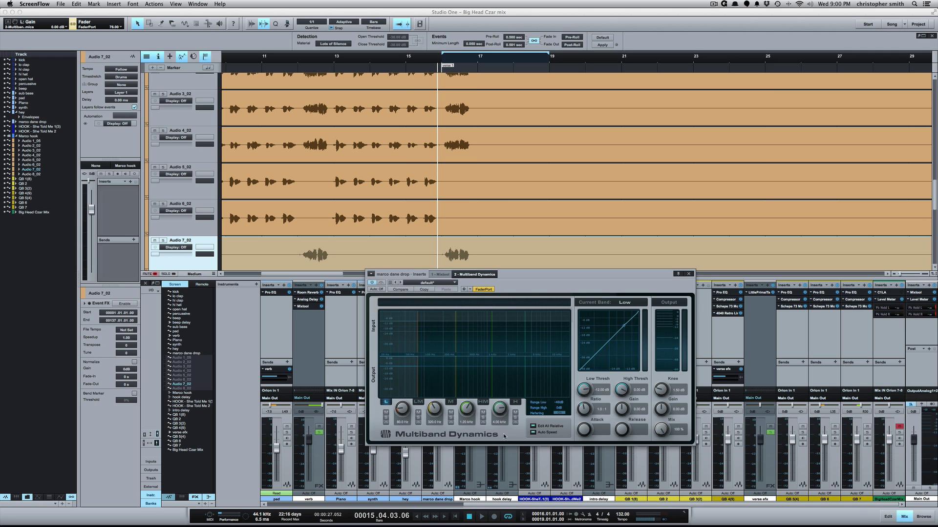
# Set the low band crossover to 82.6 Hz and audition that band soloed, then bypassed.
pyautogui.moveTo(407, 411); pyautogui.dragTo(402, 408)
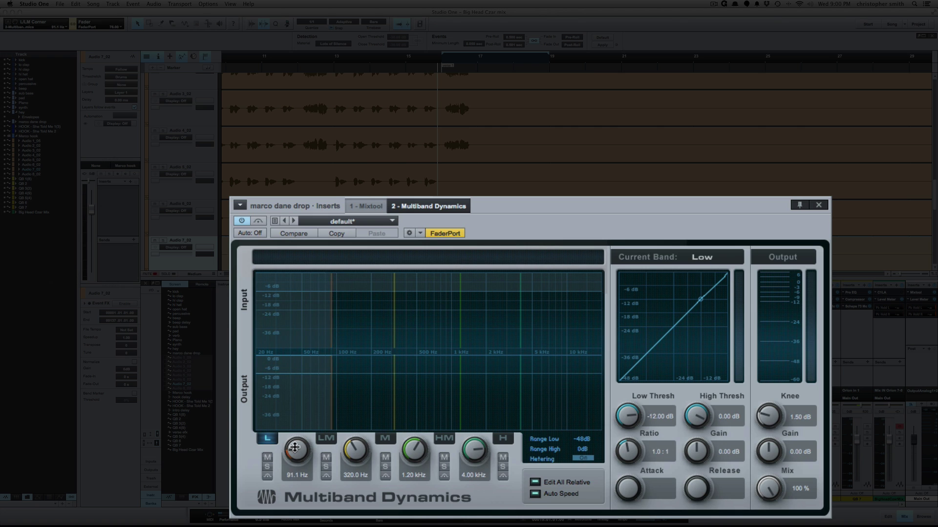
pyautogui.moveTo(294, 447); pyautogui.dragTo(298, 454)
pyautogui.moveTo(356, 449)
pyautogui.mouseDown()
pyautogui.moveTo(362, 412)
pyautogui.moveTo(350, 454)
pyautogui.mouseUp()
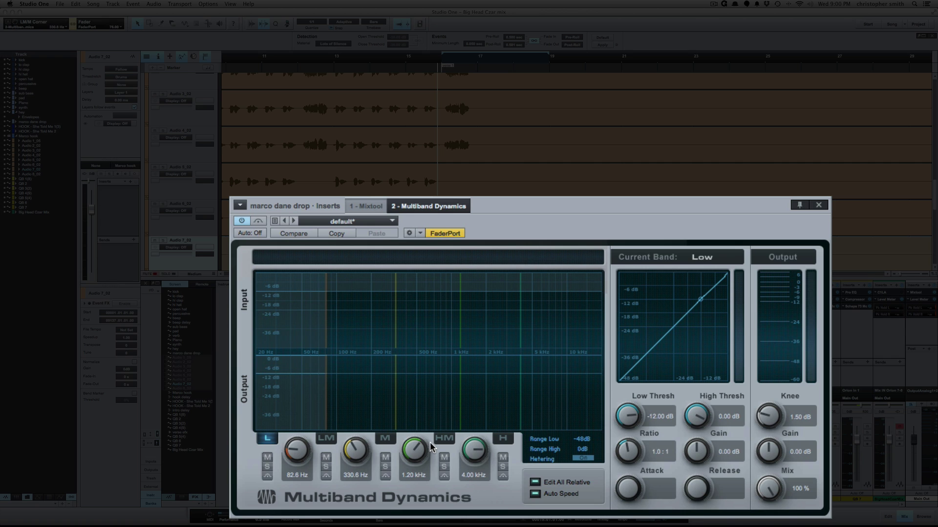
pyautogui.click(267, 466)
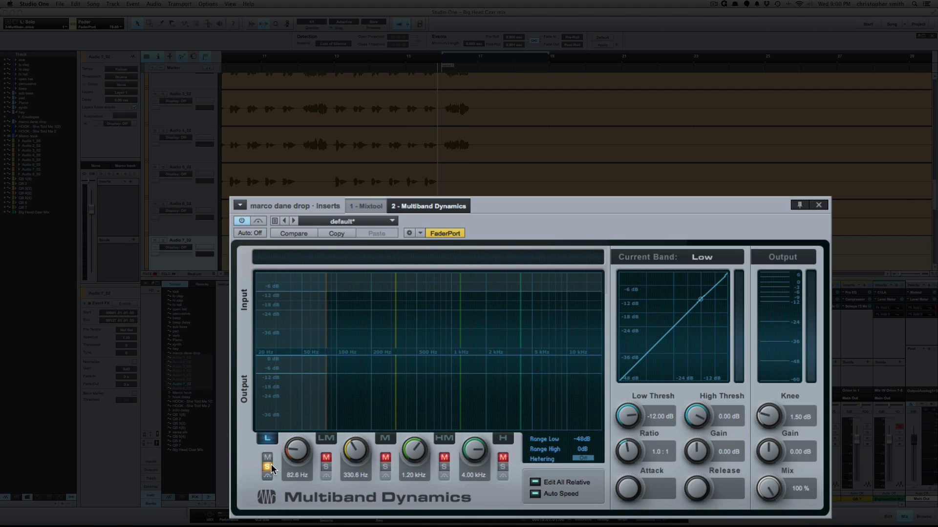
pyautogui.click(267, 477)
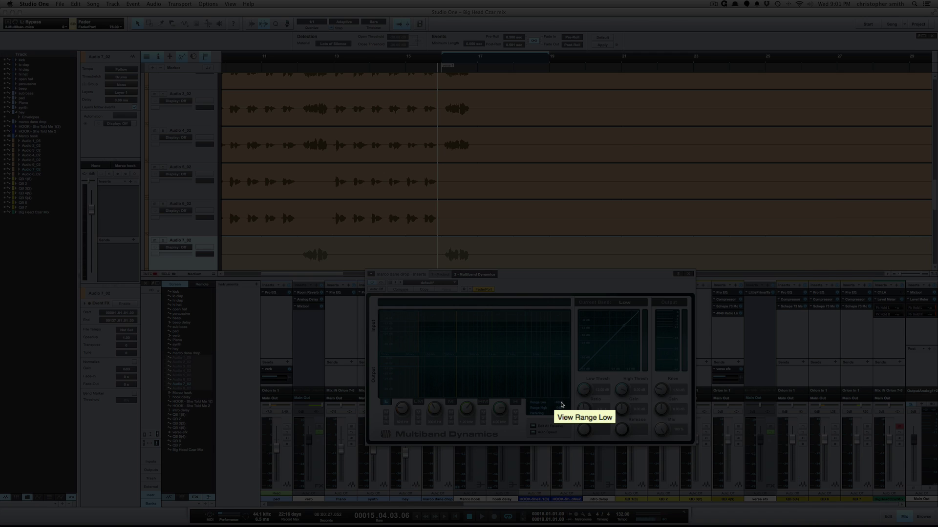
# Try -120 dB for the lower display range, then return it to -48 dB.
pyautogui.click(559, 402)
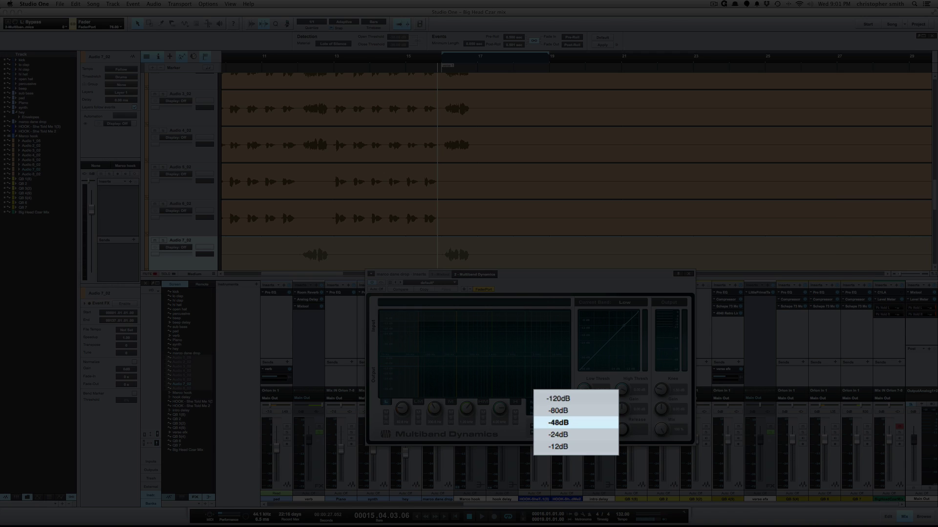
pyautogui.click(586, 401)
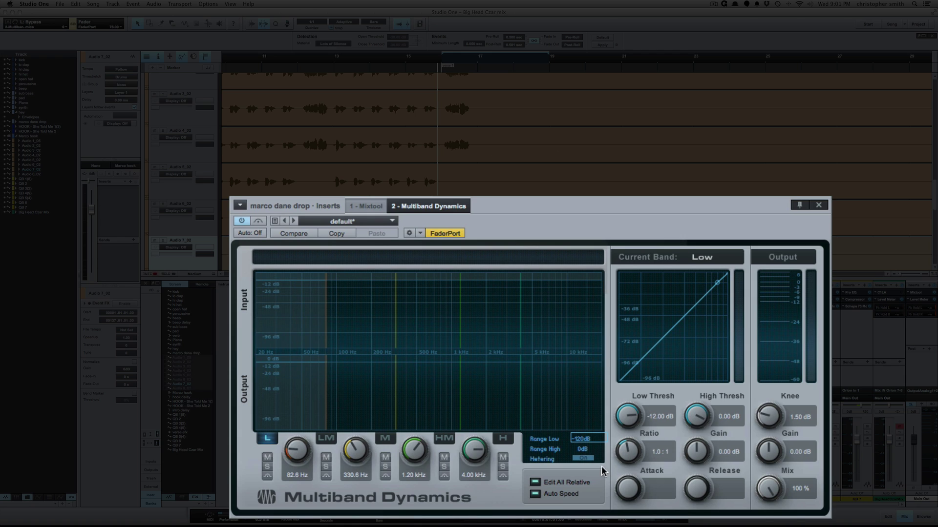
pyautogui.click(587, 439)
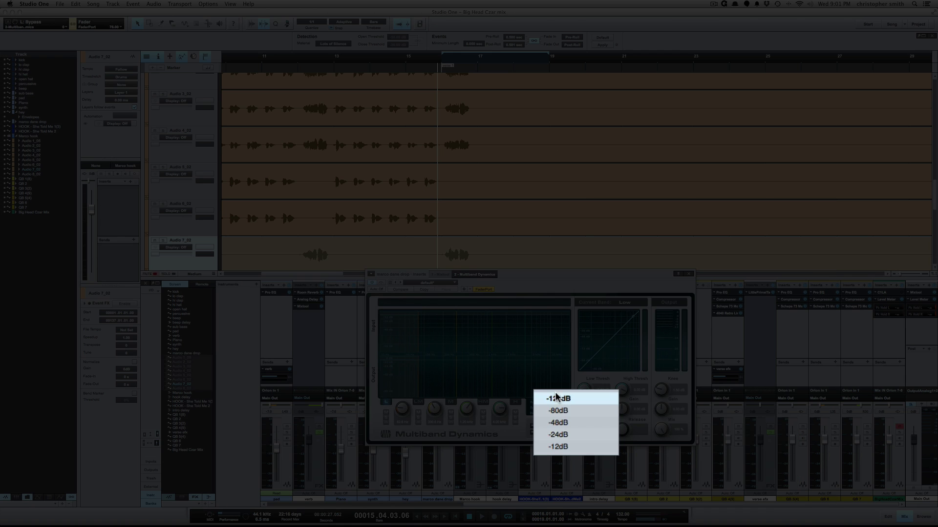
pyautogui.click(571, 422)
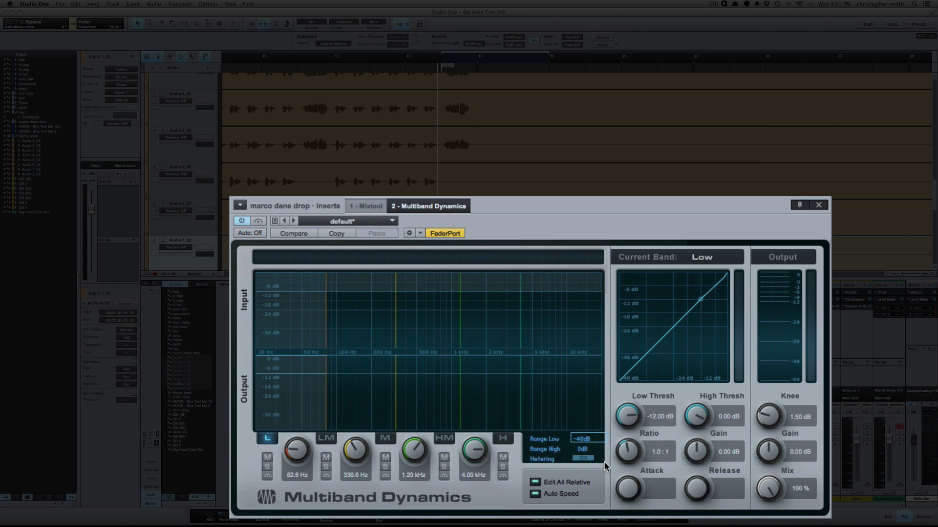
# Try +12 dB for the upper display range, then return it to 0 dB.
pyautogui.click(583, 449)
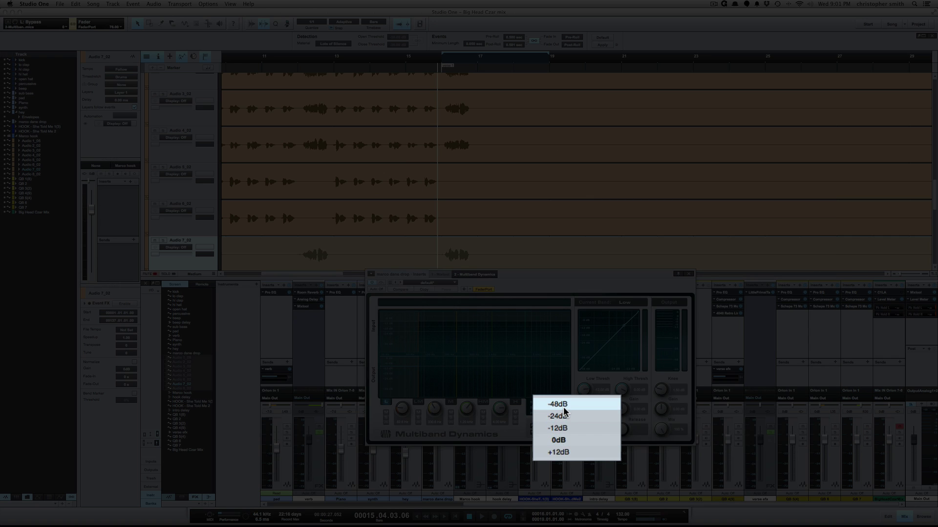
pyautogui.click(564, 441)
pyautogui.click(564, 441)
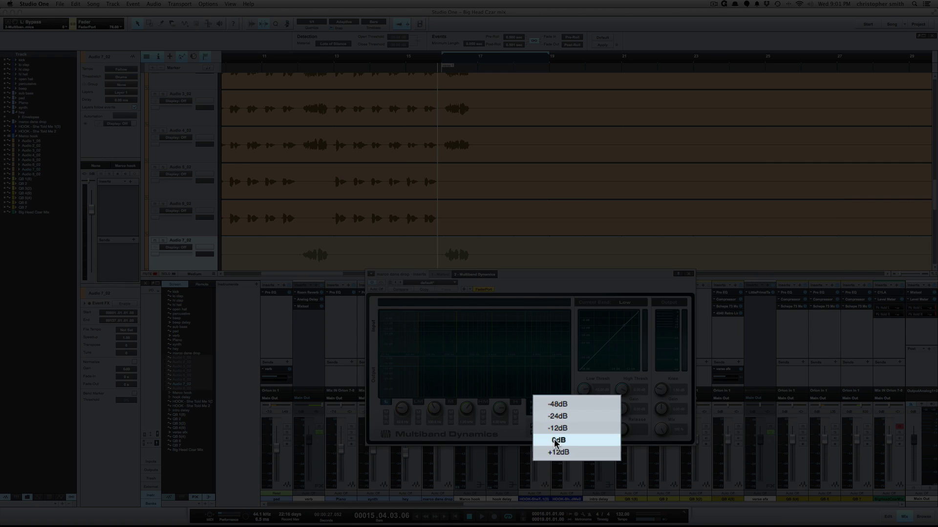
pyautogui.click(564, 454)
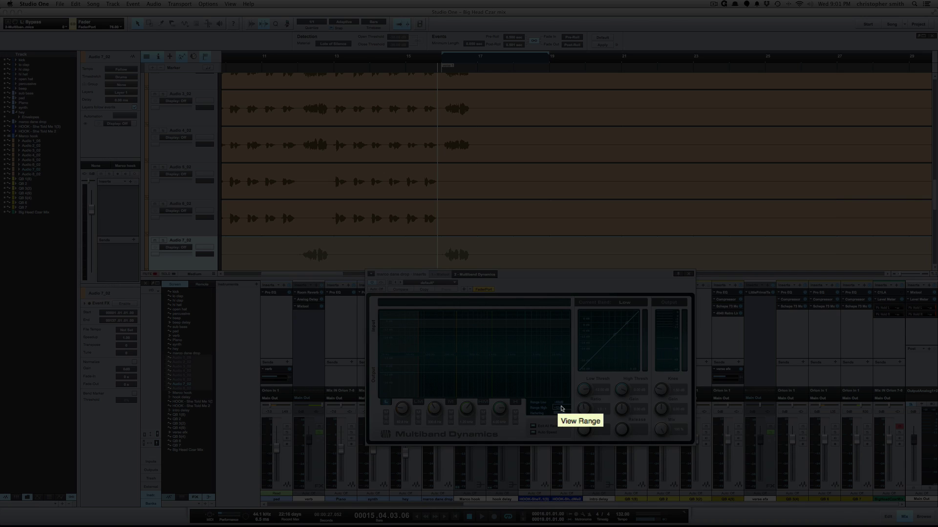
pyautogui.click(561, 408)
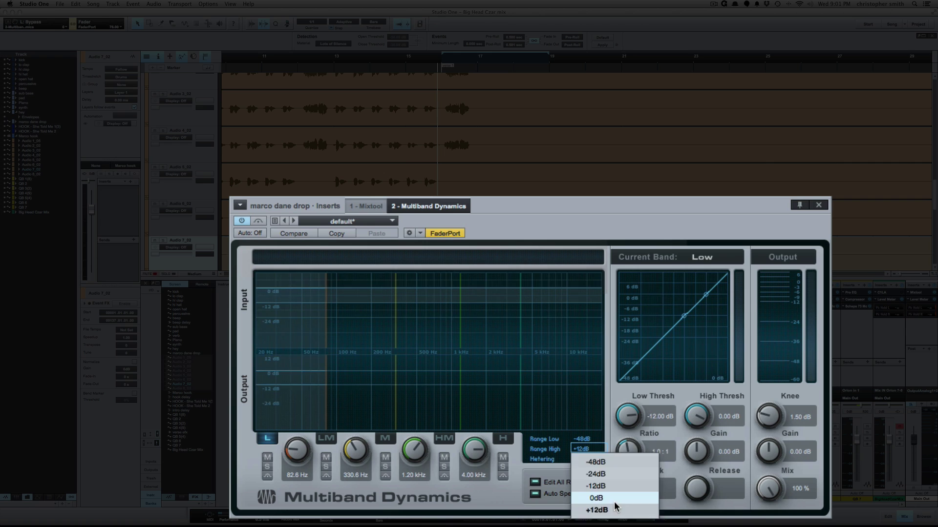
pyautogui.click(575, 435)
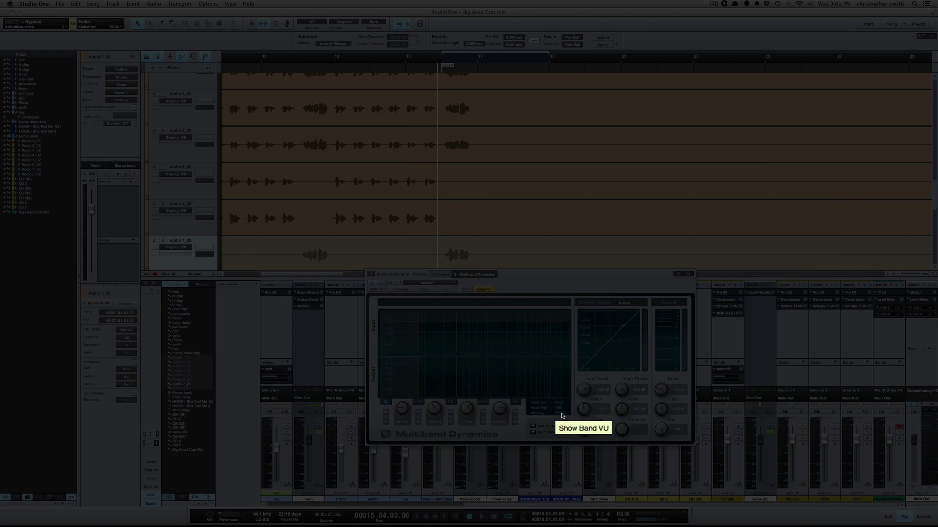
# Turn metering on and push the low band ratio to 20:1, leaving makeup gain at 0 dB.
pyautogui.click(587, 458)
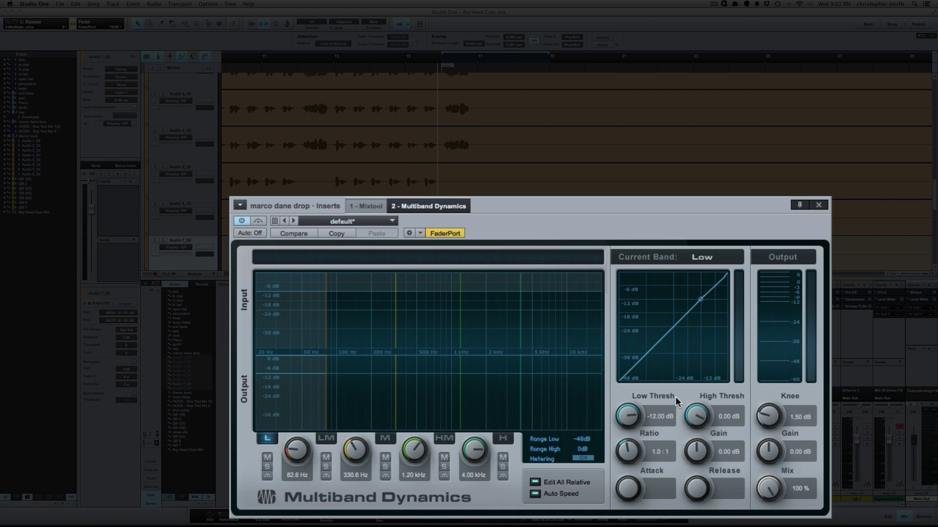
pyautogui.moveTo(626, 454); pyautogui.dragTo(631, 381)
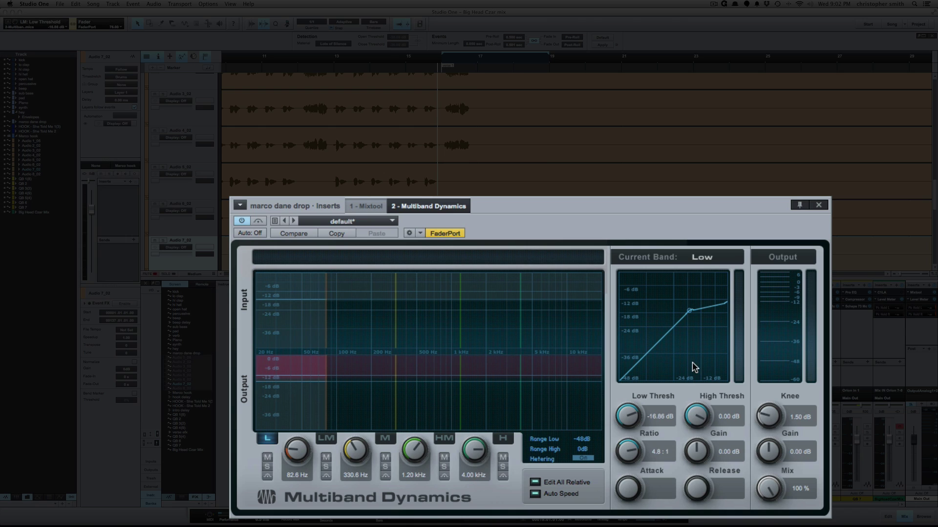
pyautogui.moveTo(629, 459); pyautogui.dragTo(630, 417)
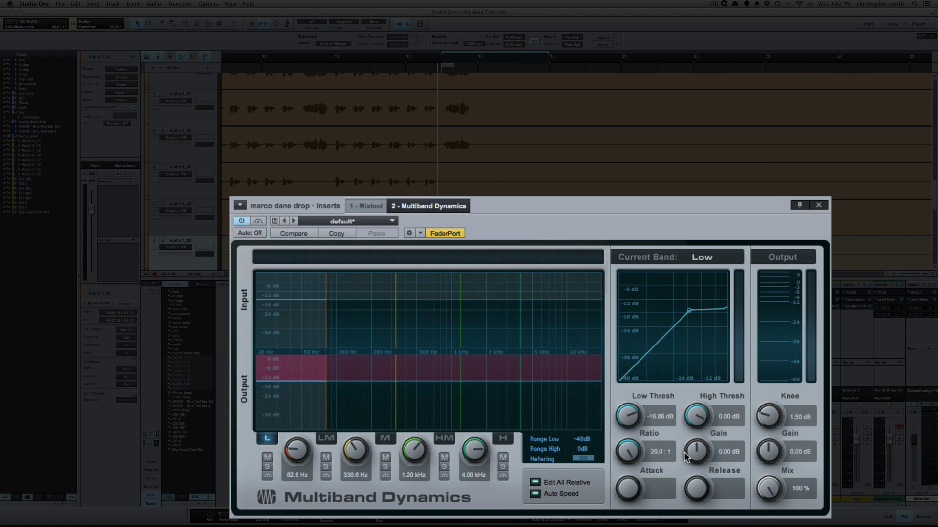
pyautogui.moveTo(687, 452); pyautogui.dragTo(702, 428)
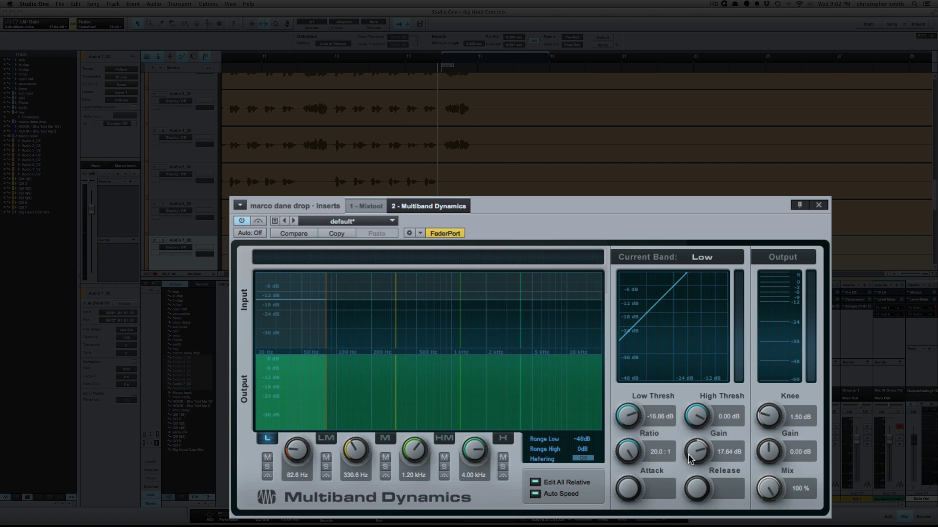
pyautogui.moveTo(619, 411); pyautogui.dragTo(623, 421)
# Lower the low band ratio to 3.6:1 and turn off Edit All Relative.
pyautogui.click(534, 494)
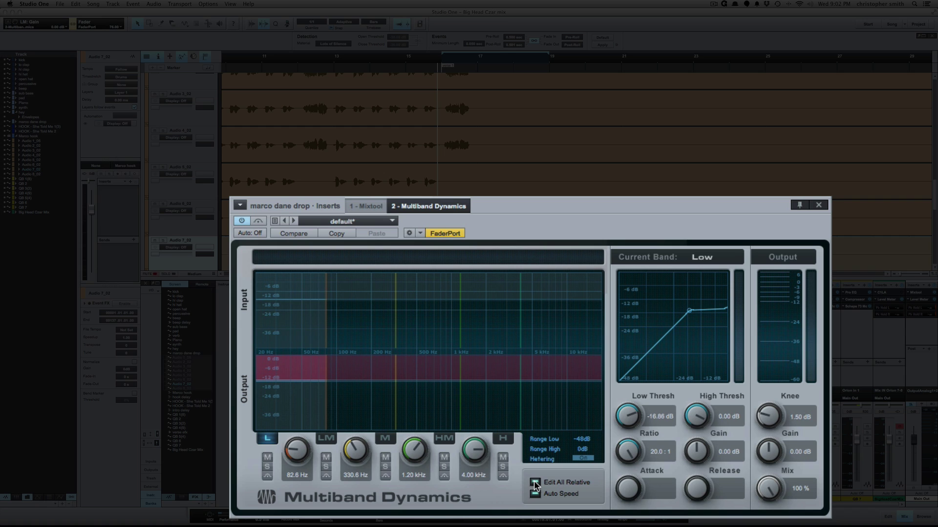
pyautogui.moveTo(625, 454); pyautogui.dragTo(623, 488)
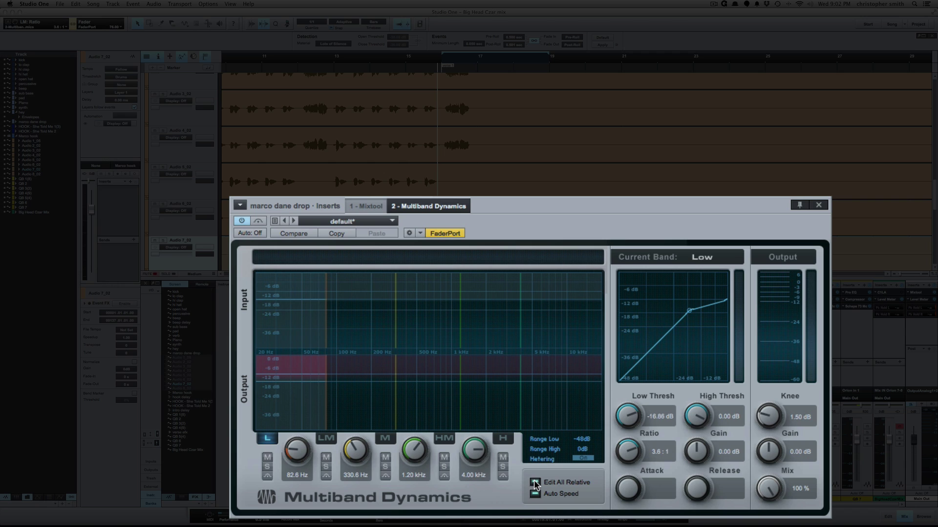
pyautogui.click(561, 481)
# Step through the H, HM and M bands to show the Low Mid band's settings.
pyautogui.click(501, 438)
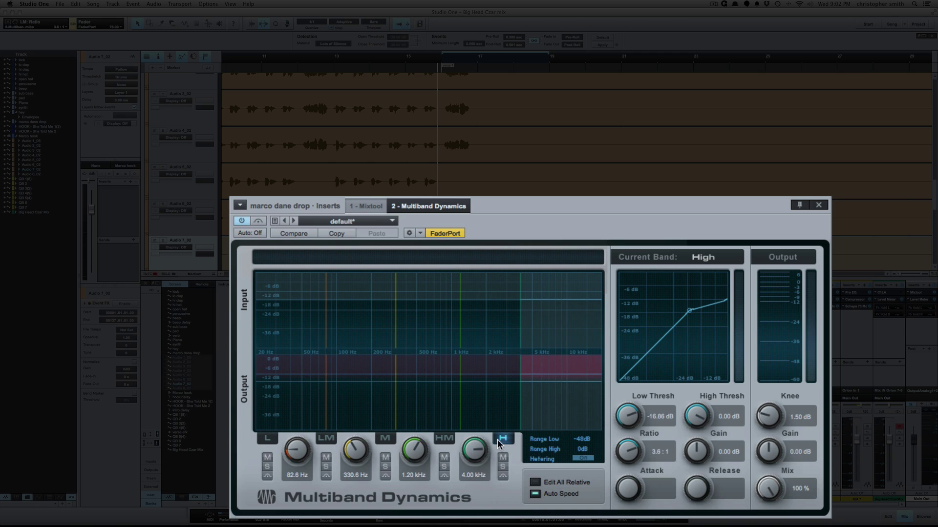
pyautogui.click(444, 439)
pyautogui.click(383, 438)
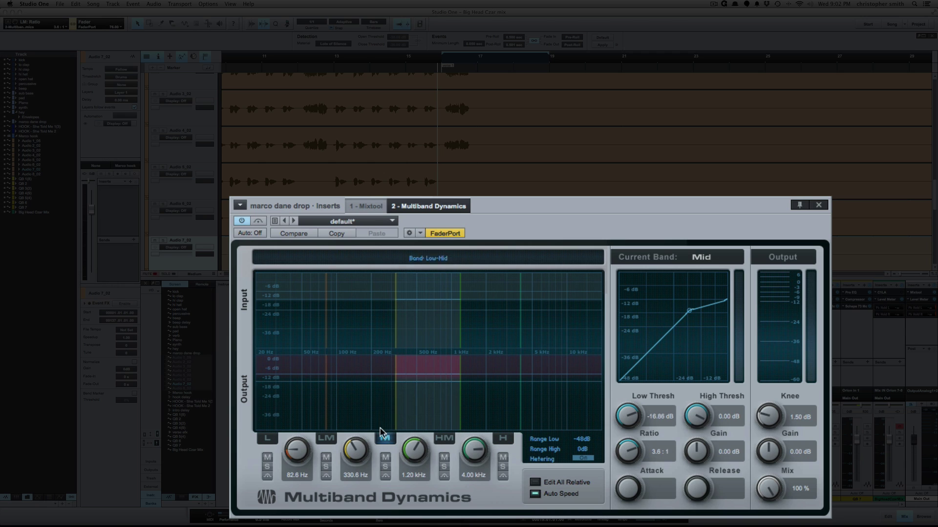
pyautogui.click(325, 440)
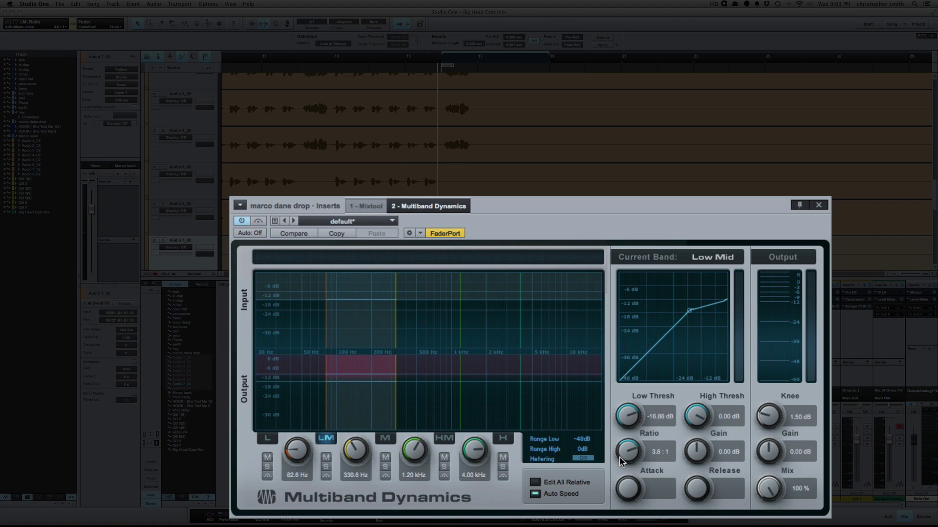
# Bring the Low Mid band's ratio down to about 1.1:1.
pyautogui.moveTo(619, 456); pyautogui.dragTo(646, 521)
pyautogui.moveTo(627, 455); pyautogui.dragTo(628, 446)
# Close the plugin window, reopen Multiband Dynamics on Marco hook, and move it below the tracks.
pyautogui.click(814, 205)
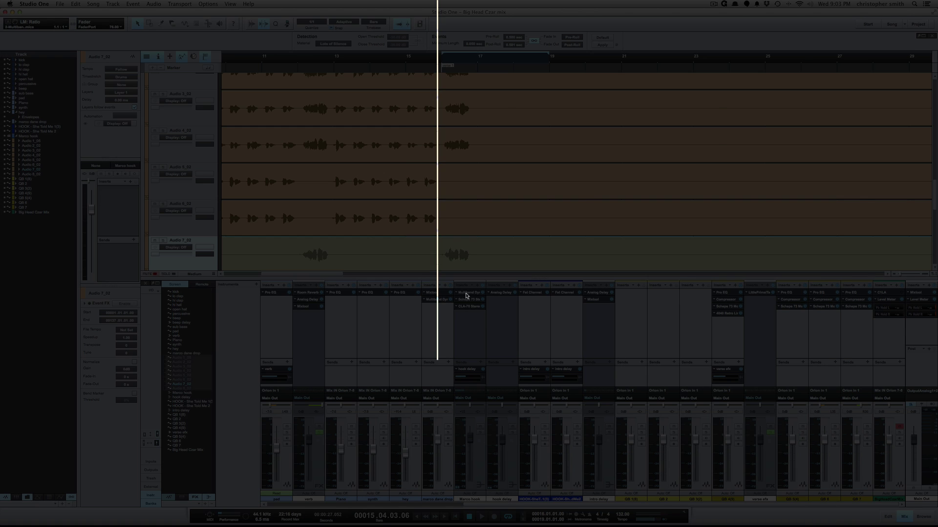
pyautogui.click(466, 294)
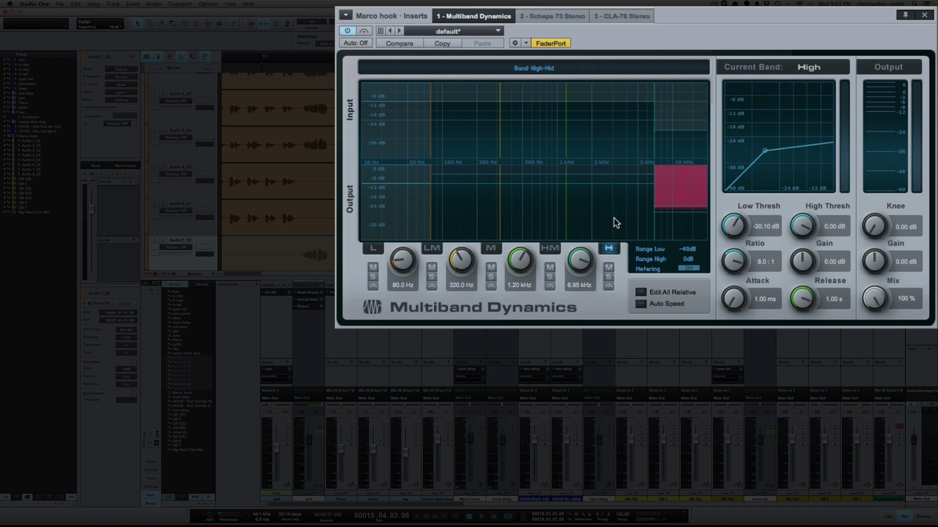
pyautogui.moveTo(667, 45); pyautogui.dragTo(672, 170)
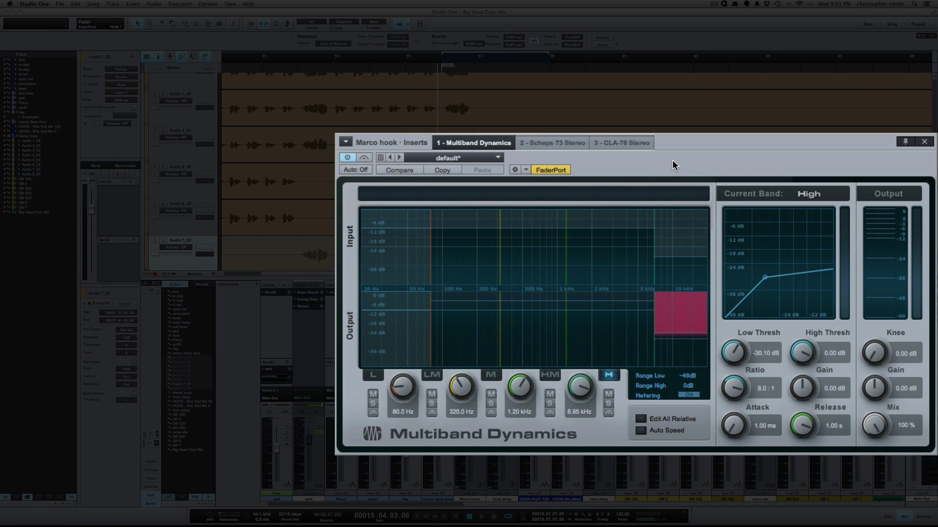
# Bypass the plugin, solo the Marco hook track and play the vocal to compare.
pyautogui.click(364, 157)
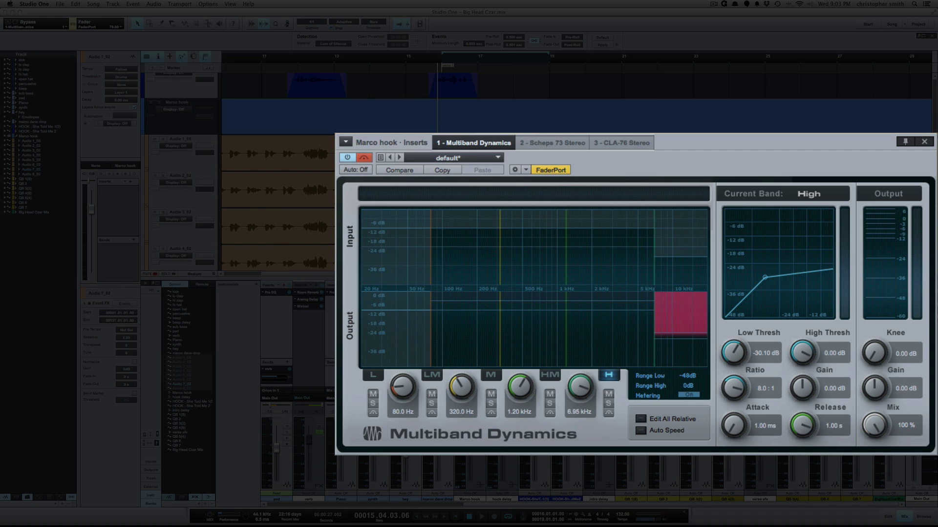
pyautogui.click(158, 103)
pyautogui.press('space')
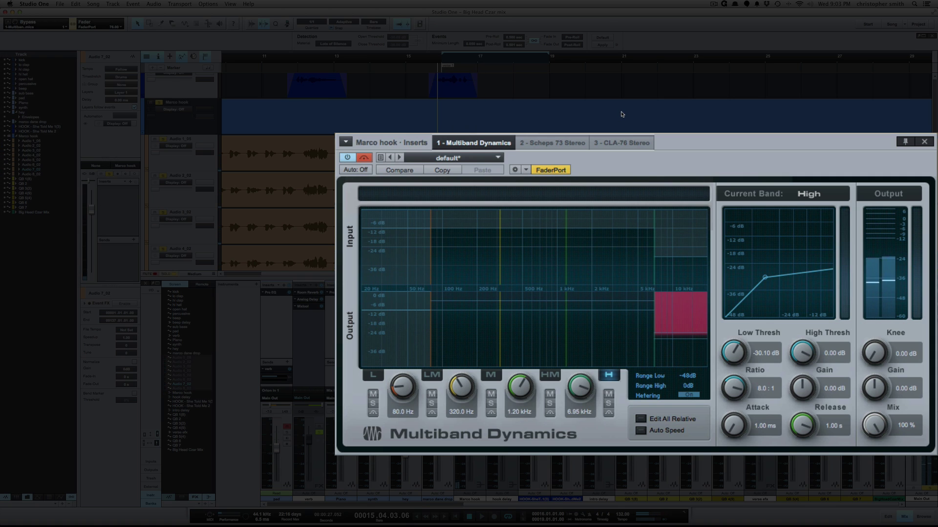
pyautogui.press('space')
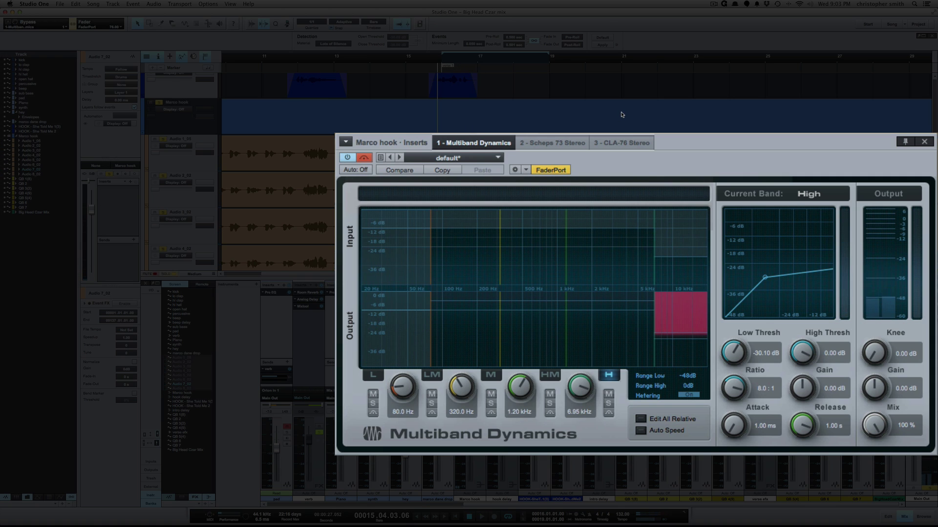
pyautogui.press('space')
pyautogui.press('space')
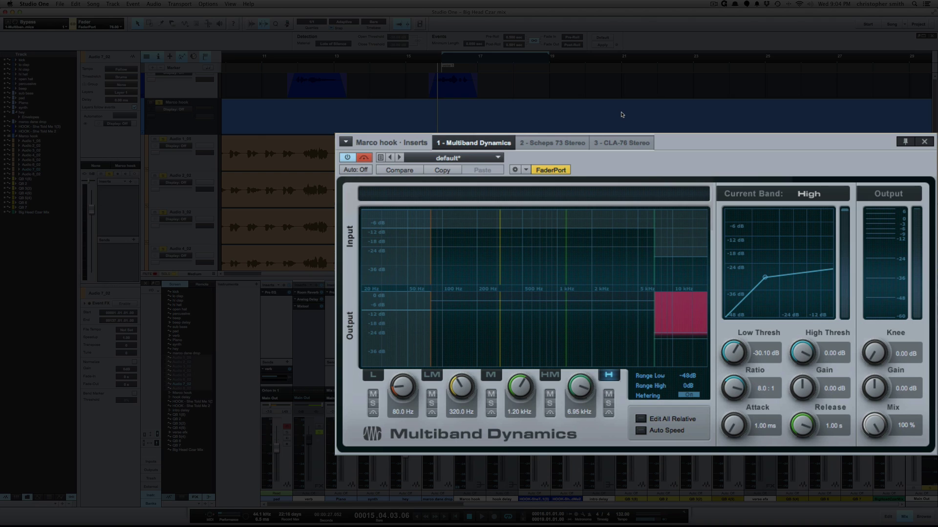
# Raise the high band release from 1.00 s to 2.00 s.
pyautogui.moveTo(686, 143); pyautogui.dragTo(693, 141)
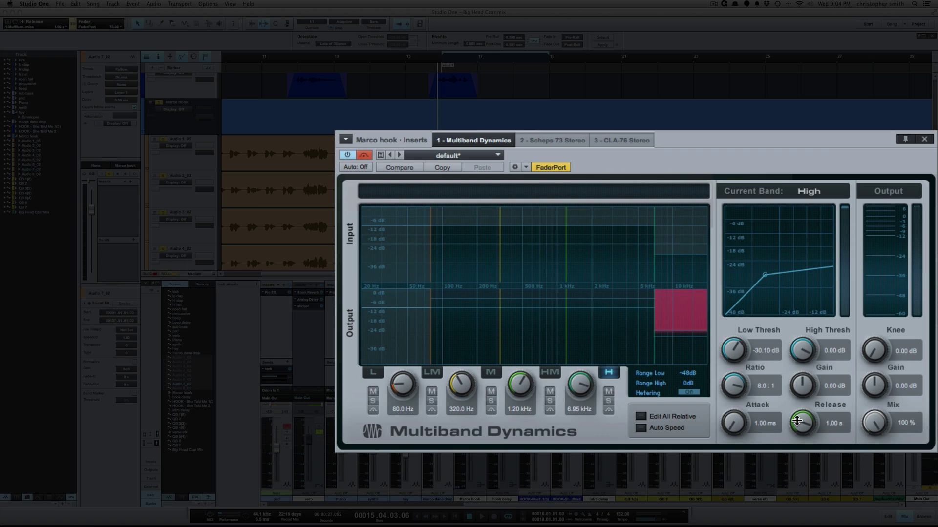
pyautogui.moveTo(733, 365); pyautogui.dragTo(747, 371)
pyautogui.moveTo(723, 150); pyautogui.dragTo(723, 142)
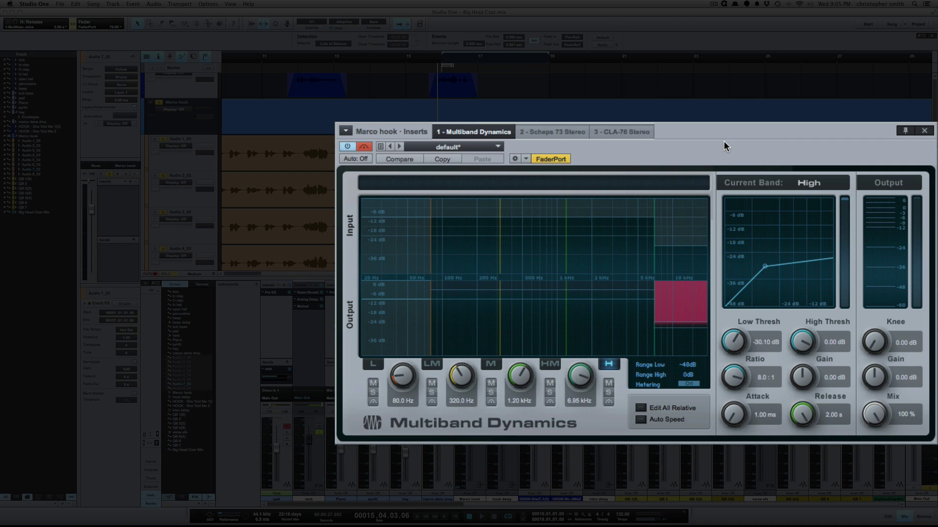
# Play the hook vocal, toggle the Multiband Dynamics bypass, and play it again to compare.
pyautogui.press('space')
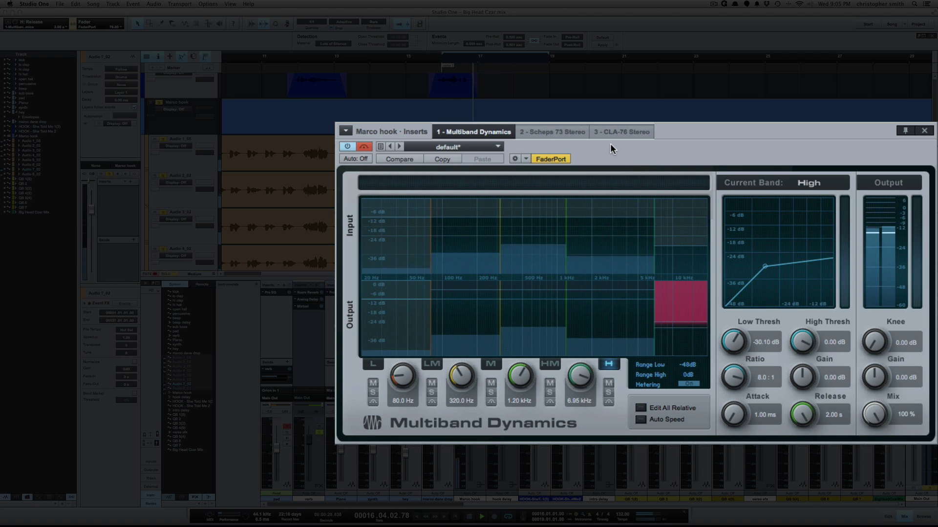
pyautogui.press('space')
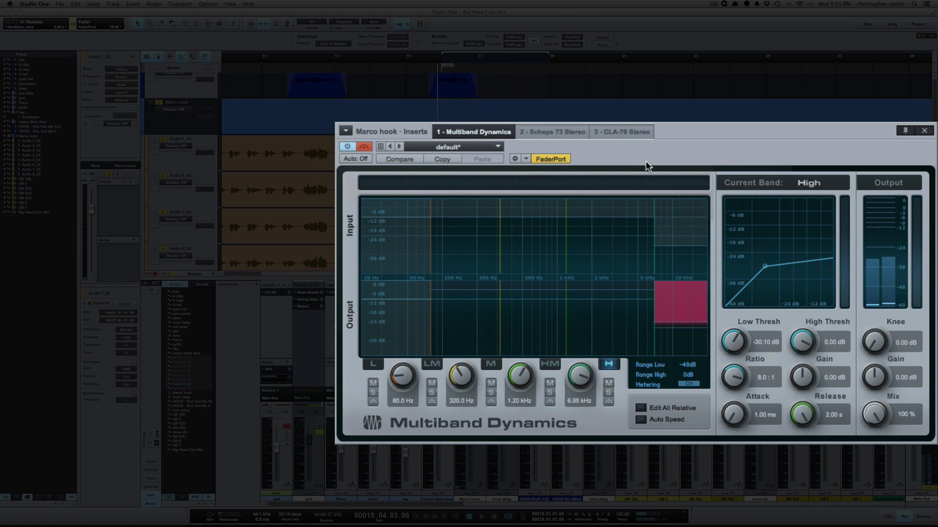
pyautogui.click(364, 146)
pyautogui.press('space')
pyautogui.press('space')
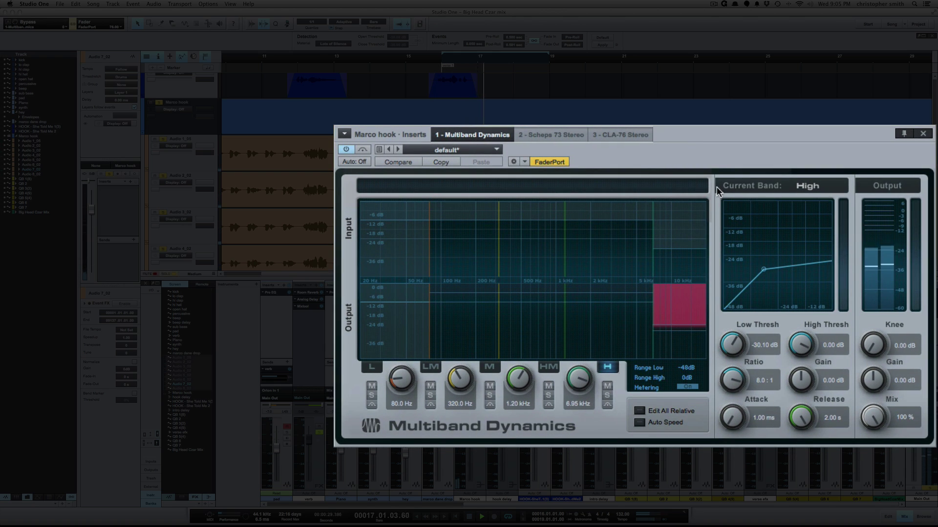
pyautogui.press('space')
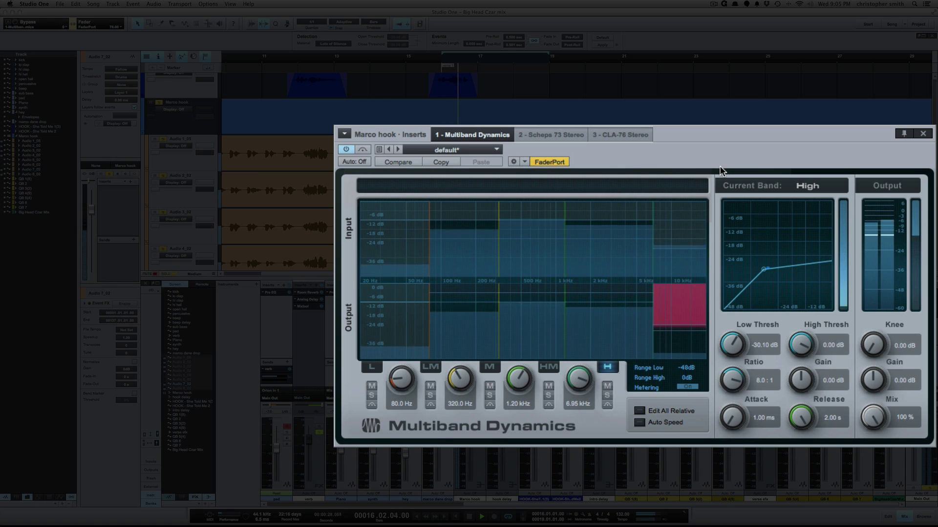
pyautogui.press('space')
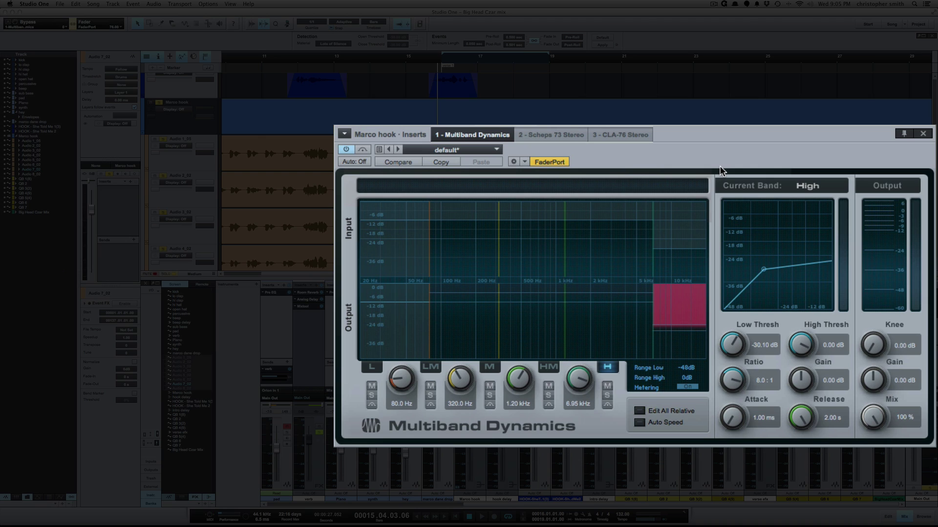
# Shorten the high band release to 1.31 s and audition it on the hook vocal.
pyautogui.moveTo(795, 407)
pyautogui.mouseDown()
pyautogui.moveTo(805, 420)
pyautogui.moveTo(792, 423)
pyautogui.moveTo(793, 437)
pyautogui.moveTo(797, 419)
pyautogui.mouseUp()
pyautogui.press('space')
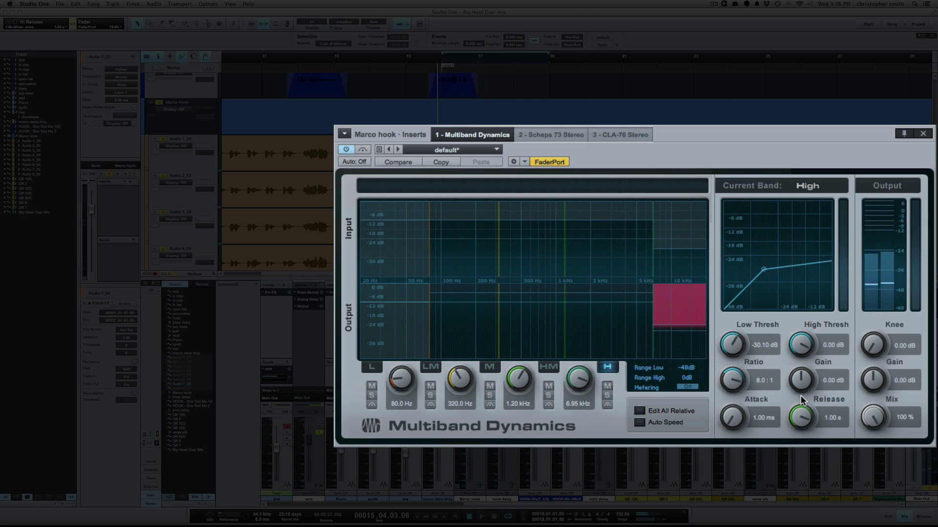
pyautogui.press('space')
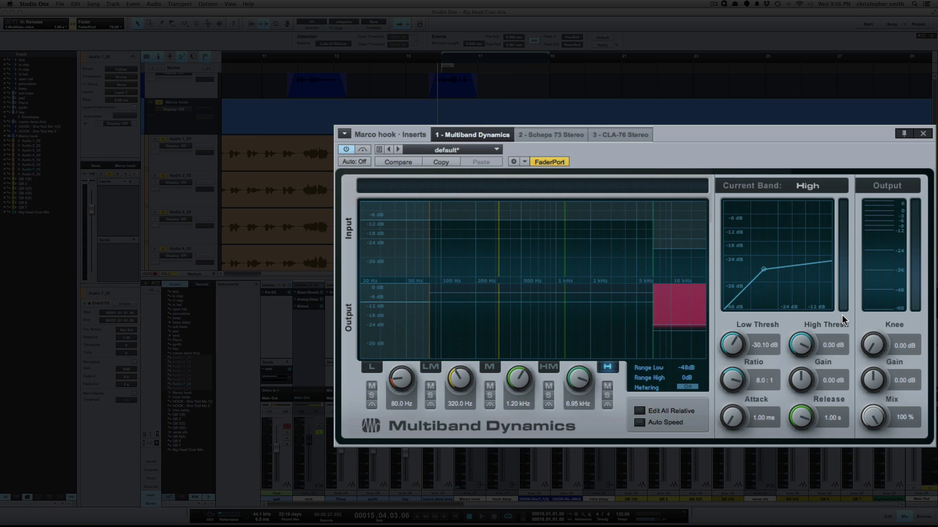
pyautogui.press('space')
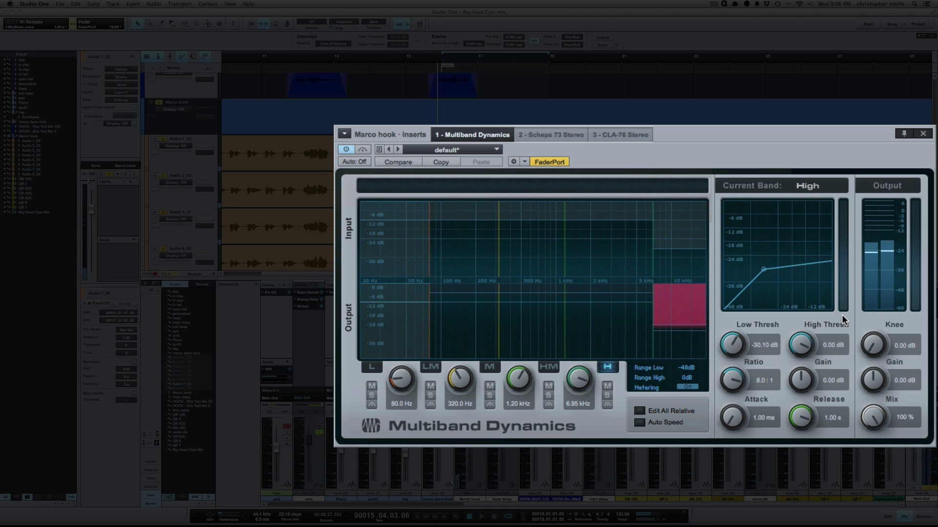
pyautogui.press('space')
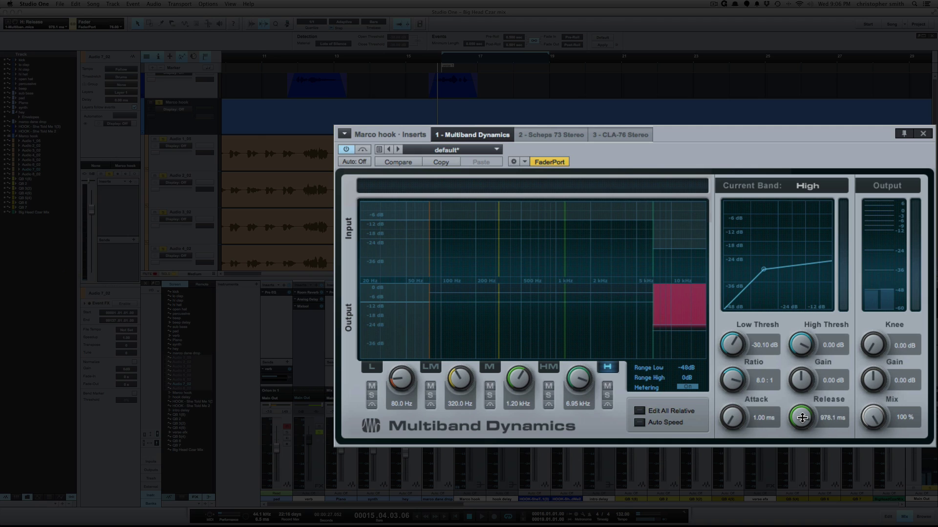
# Shorten the release further to about 903 ms, then 730.9 ms, auditioning each setting.
pyautogui.moveTo(809, 420); pyautogui.dragTo(806, 426)
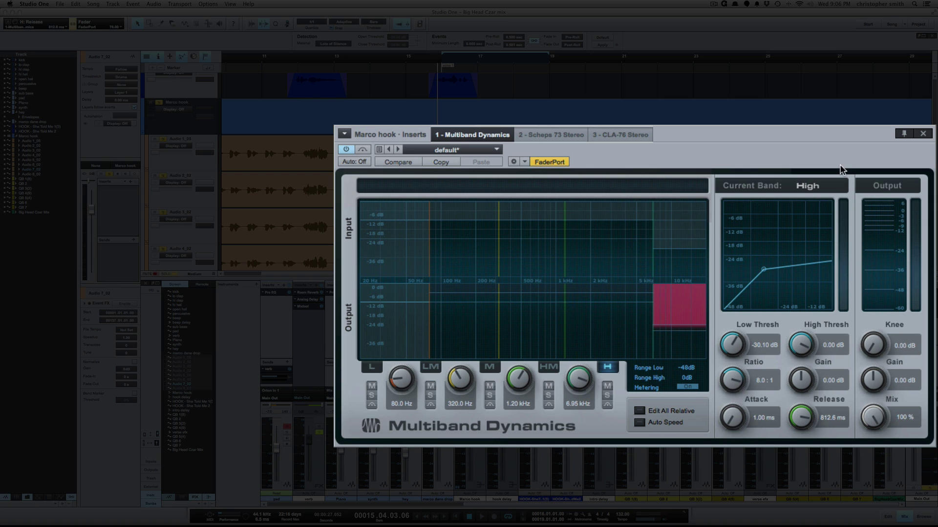
pyautogui.press('space')
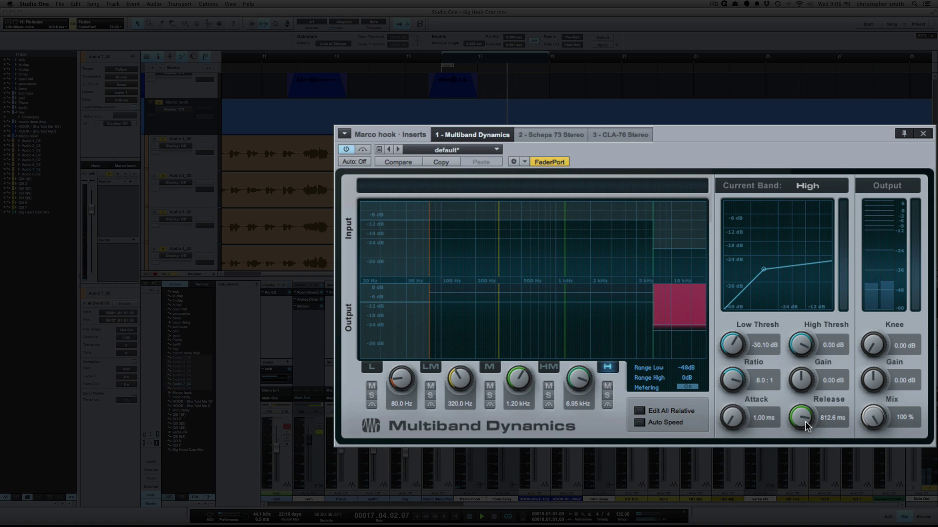
pyautogui.press('space')
pyautogui.moveTo(799, 418); pyautogui.dragTo(800, 422)
pyautogui.press('space')
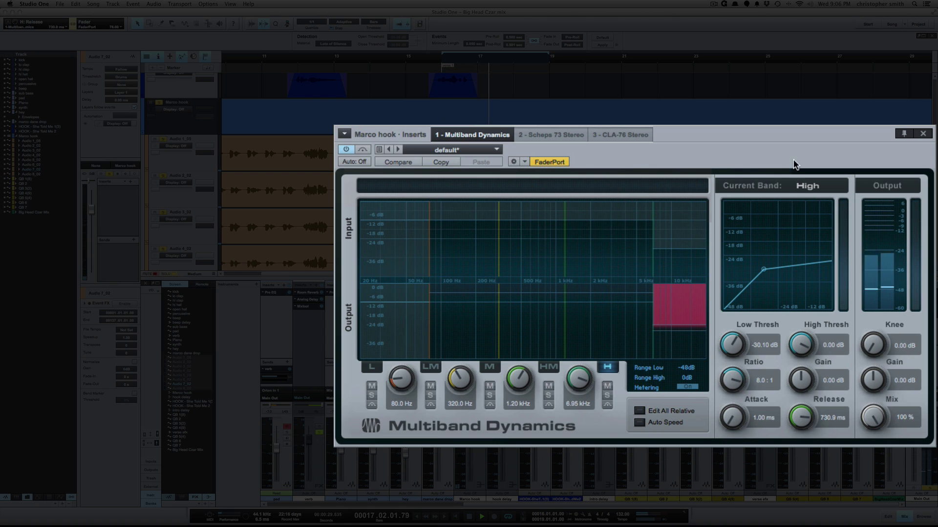
pyautogui.press('space')
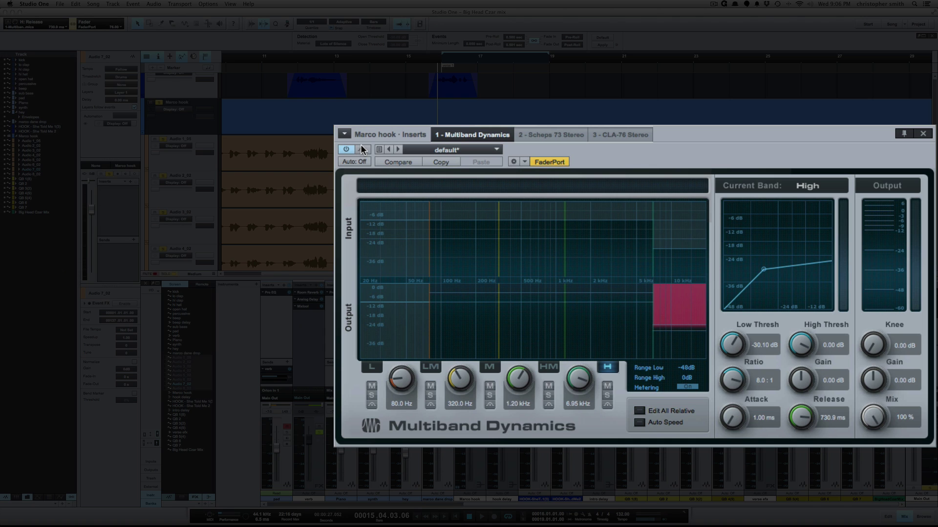
pyautogui.press('space')
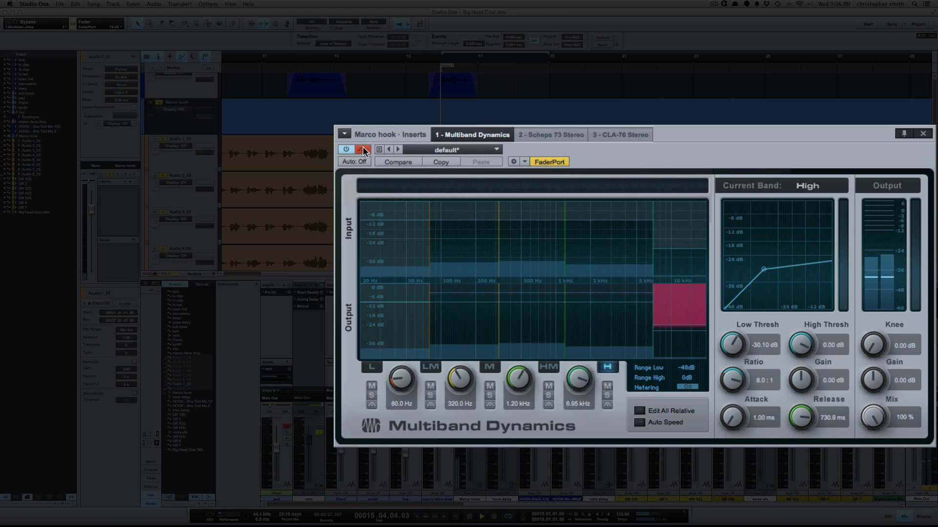
pyautogui.click(362, 150)
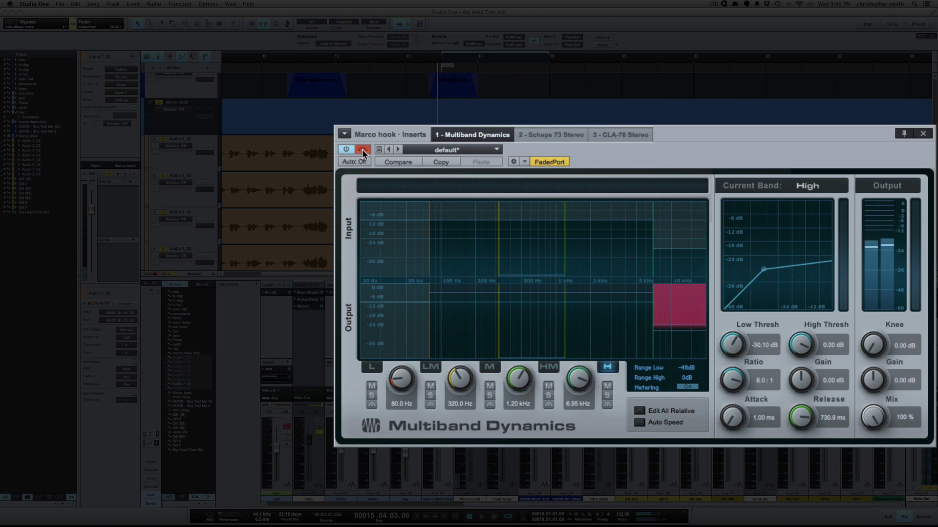
pyautogui.click(362, 150)
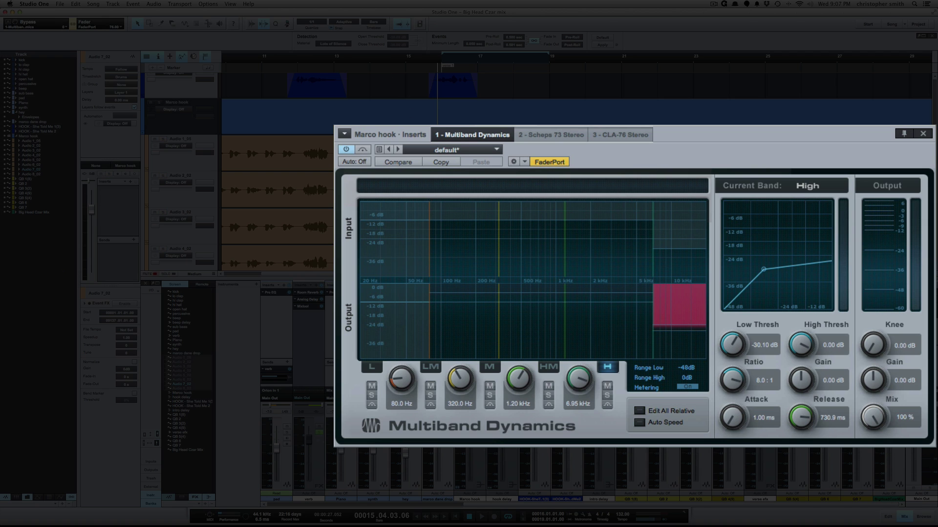
# Play the hook vocal, then bypass Multiband Dynamics and play it again.
pyautogui.press('space')
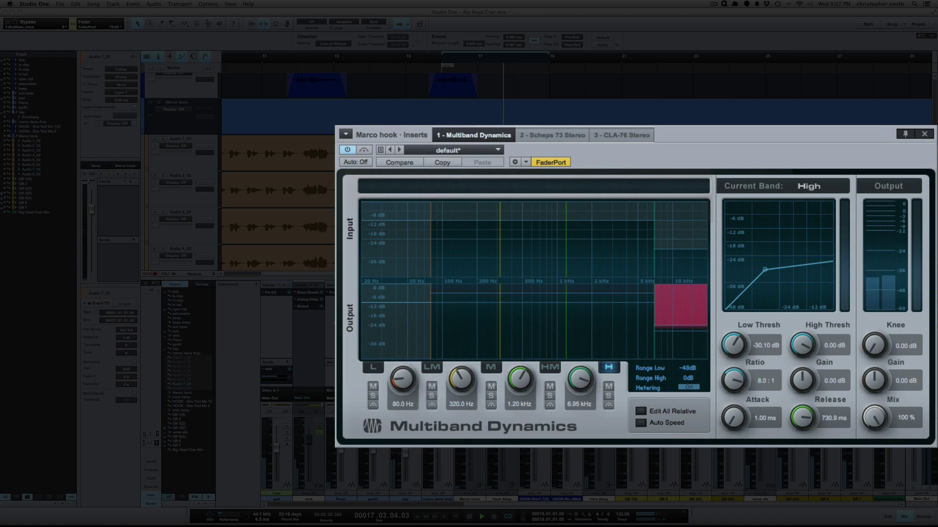
pyautogui.press('space')
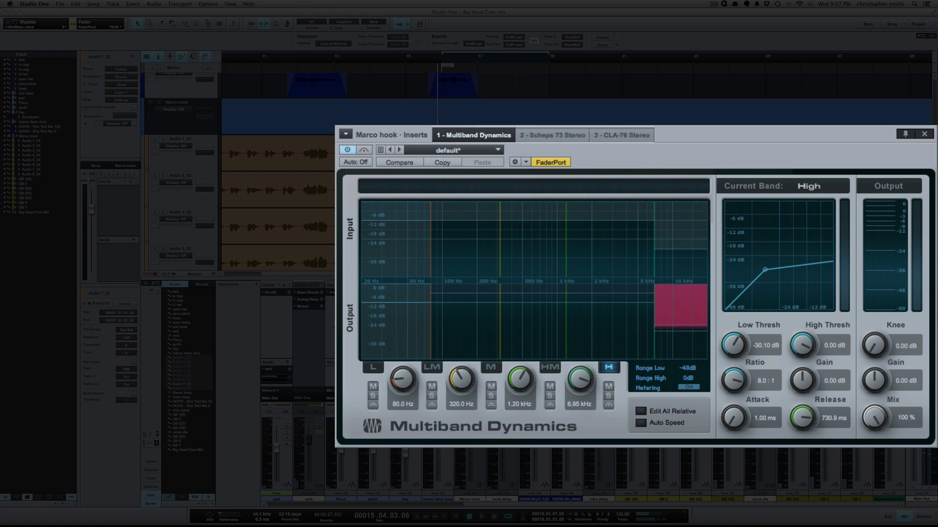
pyautogui.press('space')
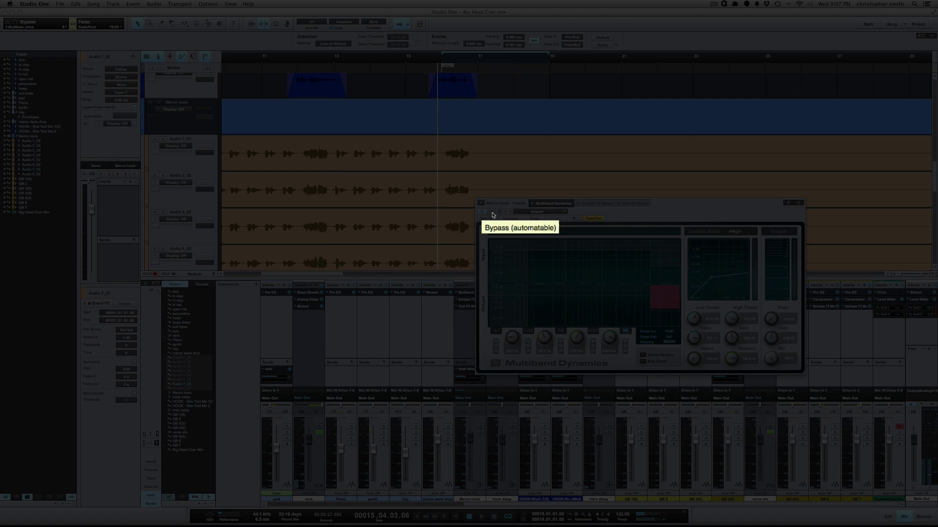
pyautogui.click(492, 214)
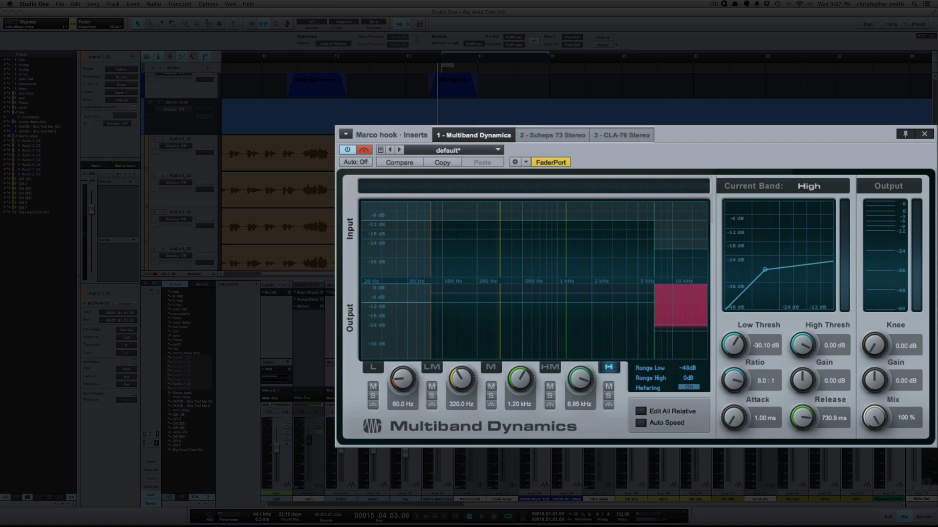
pyautogui.press('space')
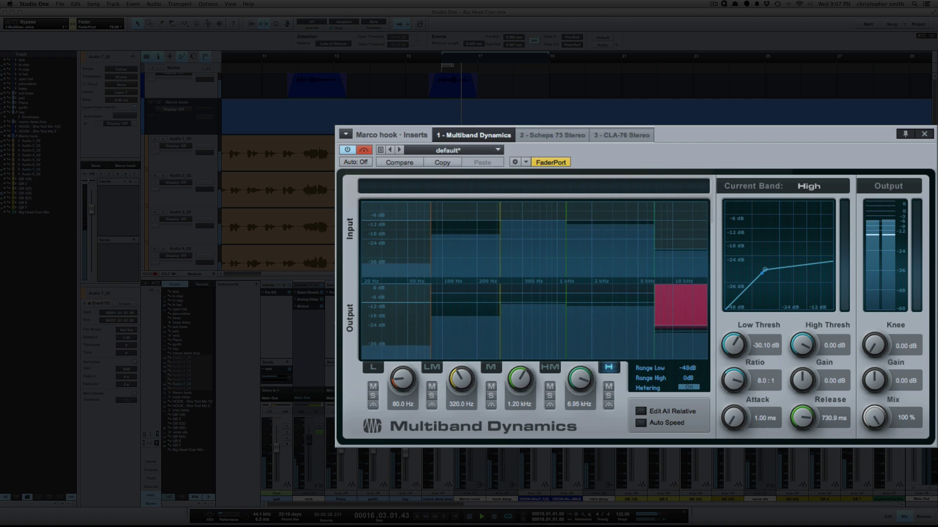
pyautogui.press('space')
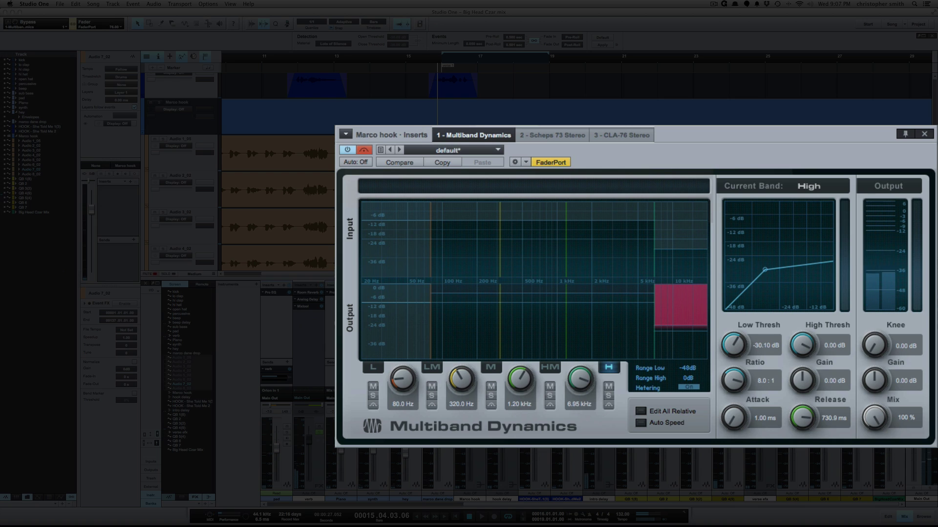